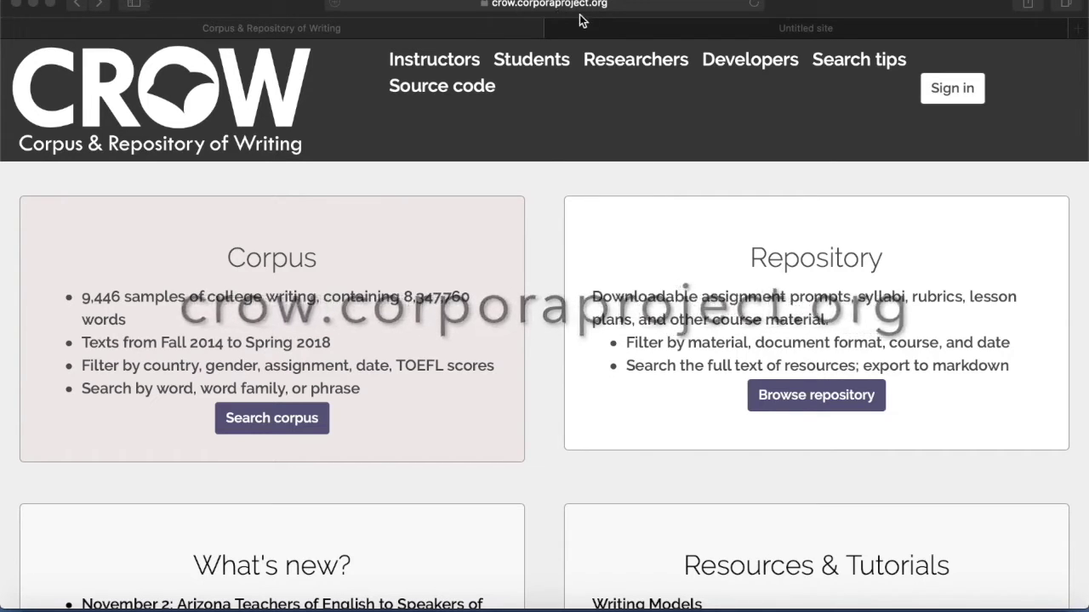
- Open the corpus search, collapse the Draft filter, and enter 'significant' as the search term
click(278, 419)
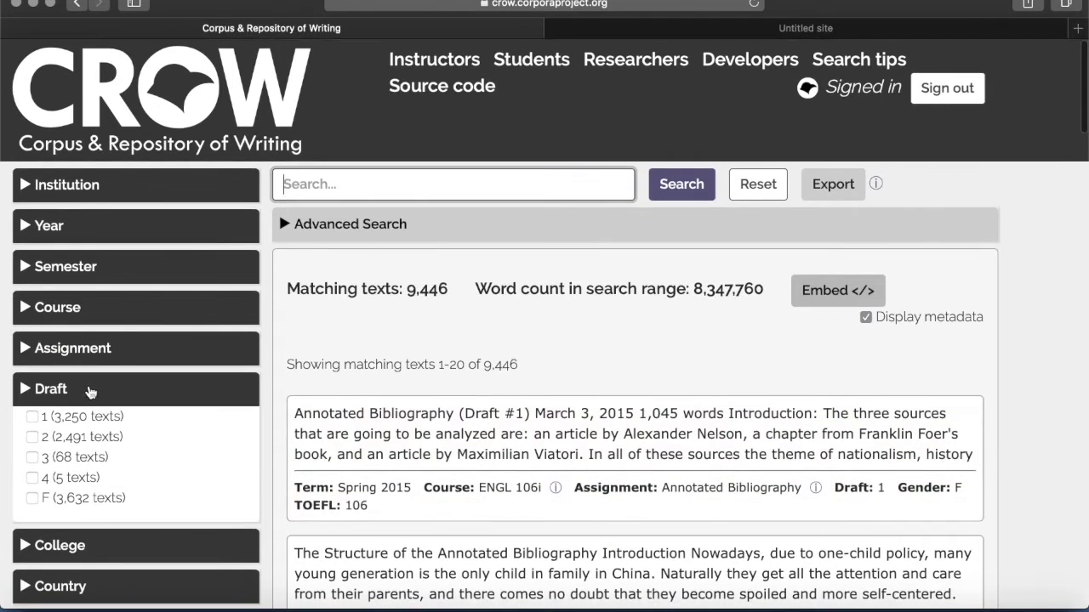
click(90, 393)
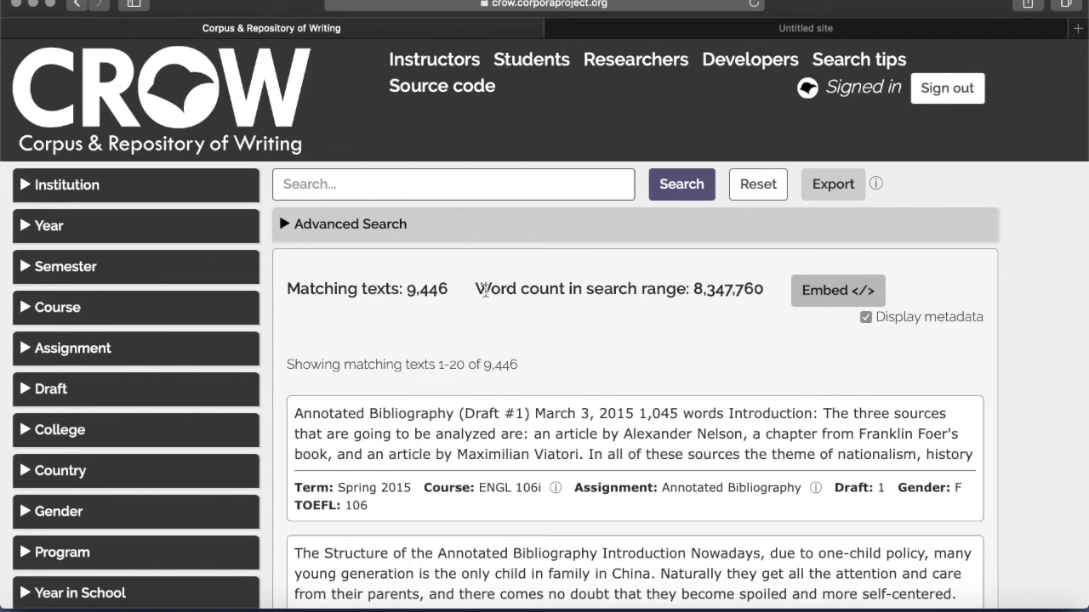
click(417, 185)
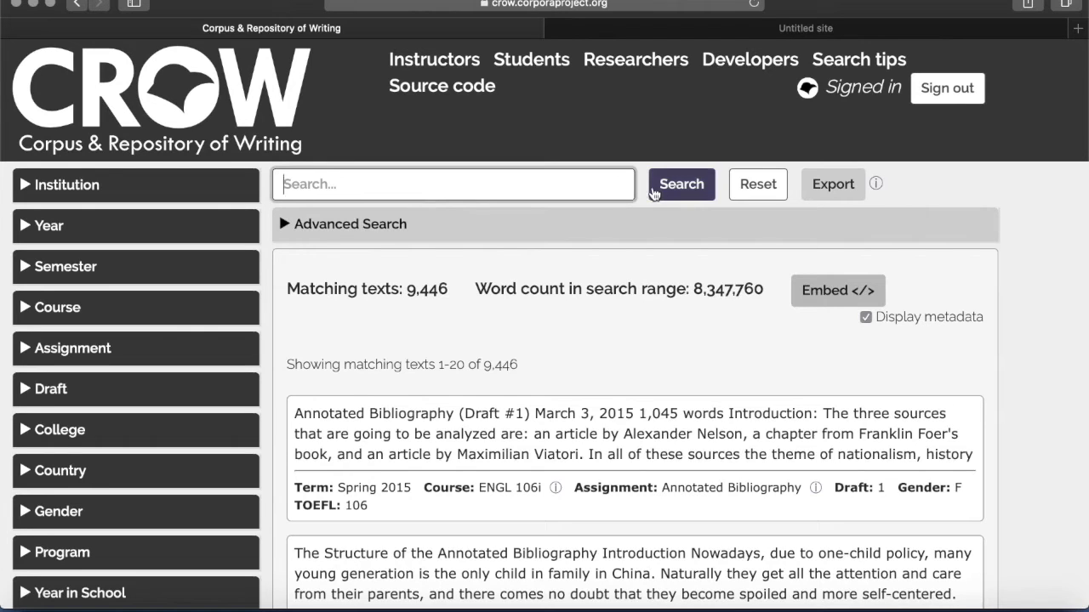
text(significant)
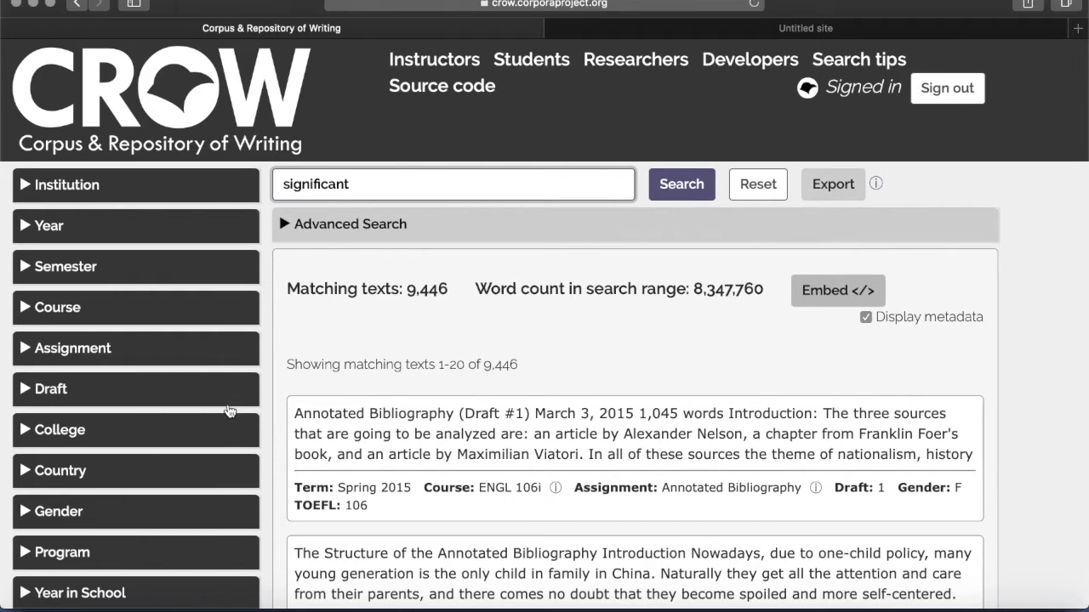
- Restrict the Draft filter to final drafts (F) only
scroll(218, 469, down, 3)
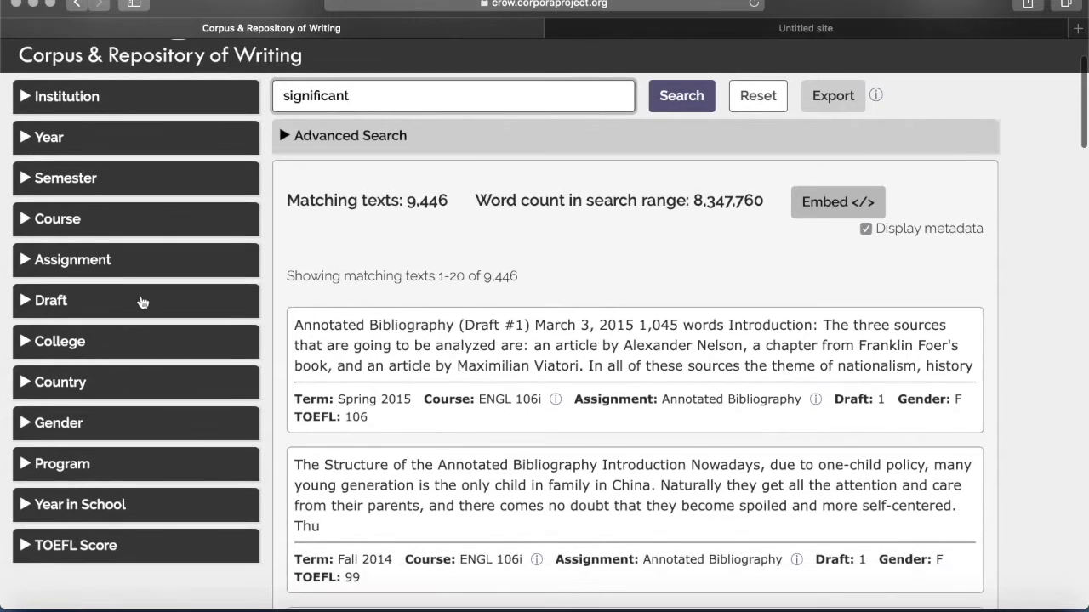
click(111, 301)
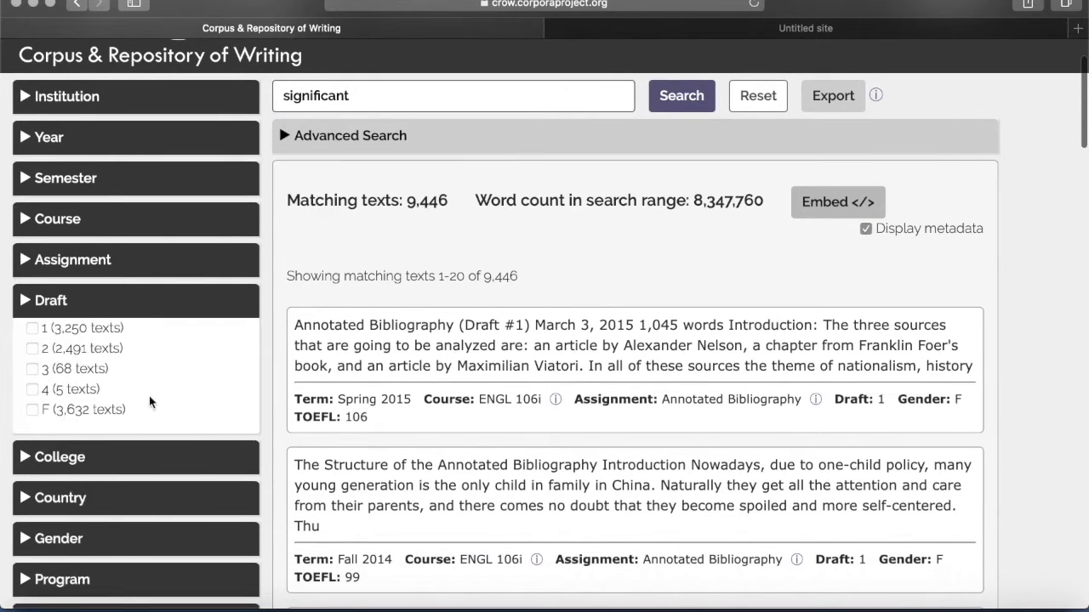
click(32, 410)
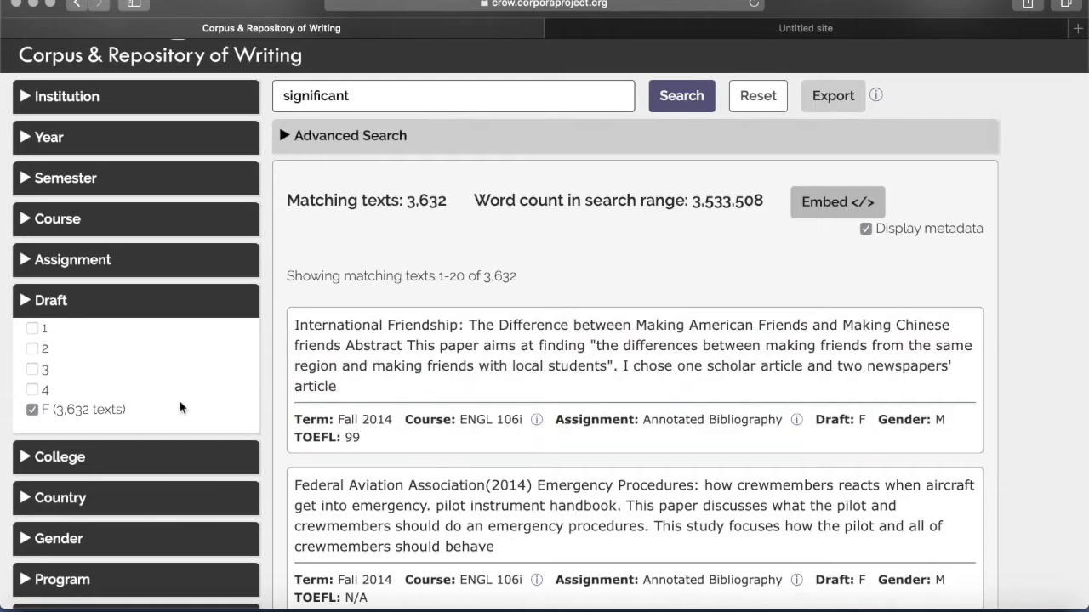
- Run the 'significant' search and review the 673 matching texts
scroll(633, 217, up, 1)
click(681, 114)
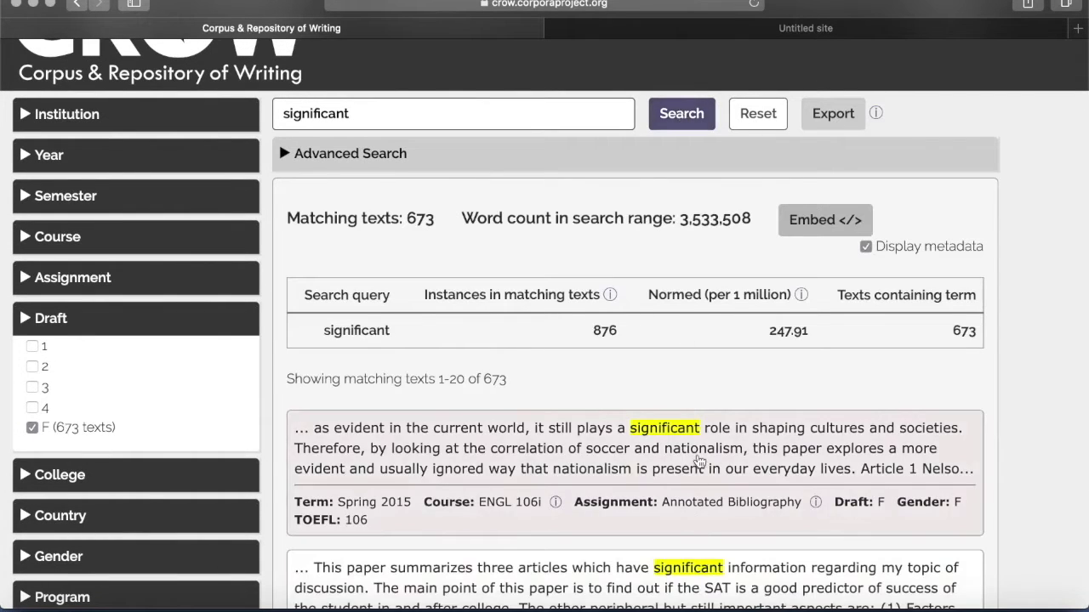
scroll(688, 481, down, 5)
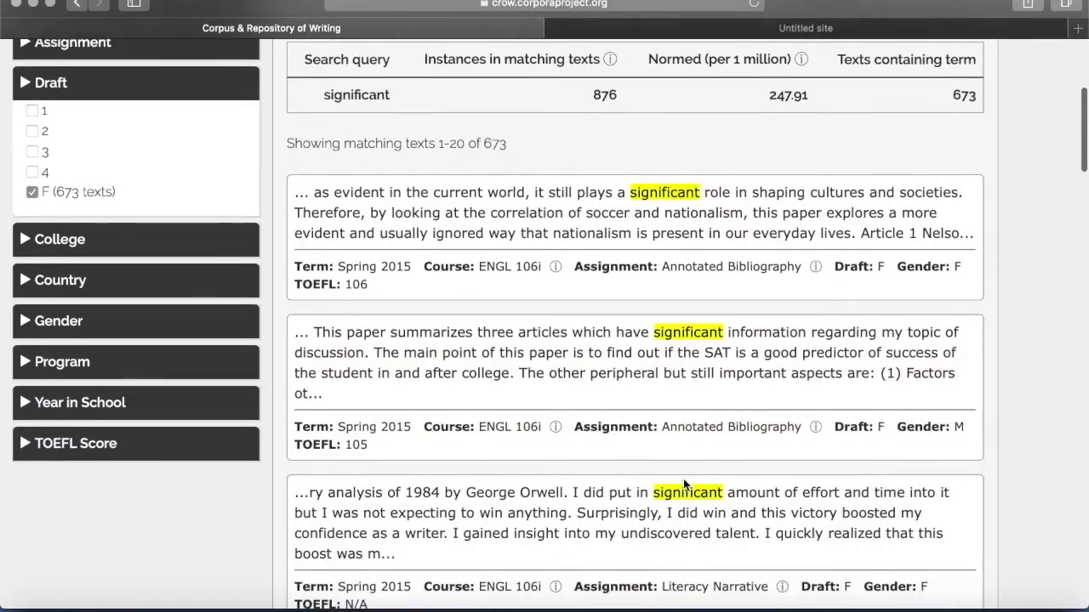
scroll(685, 485, down, 10)
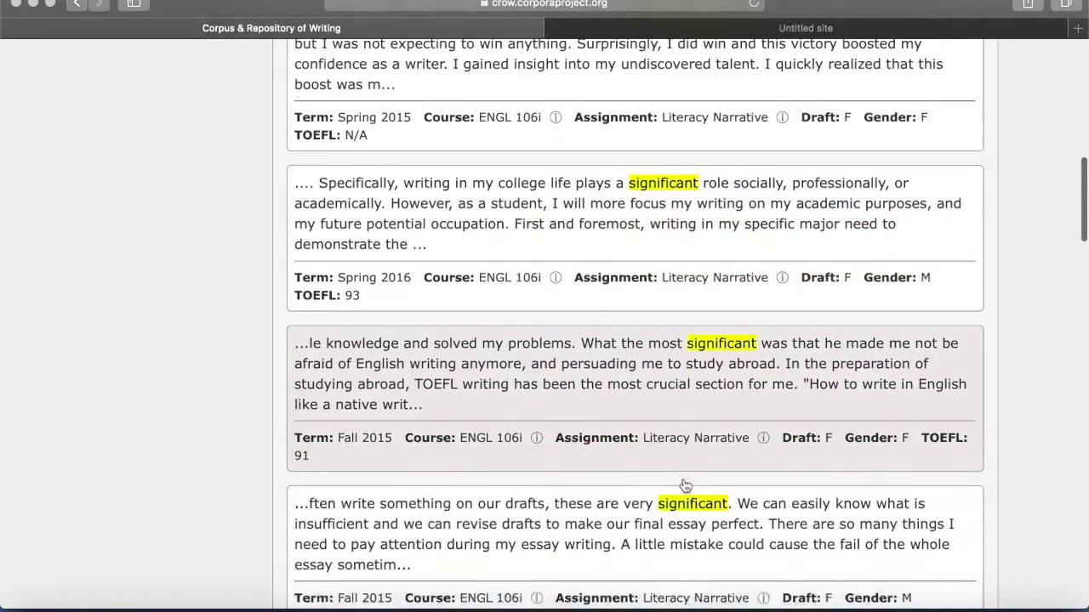
scroll(685, 485, up, 15)
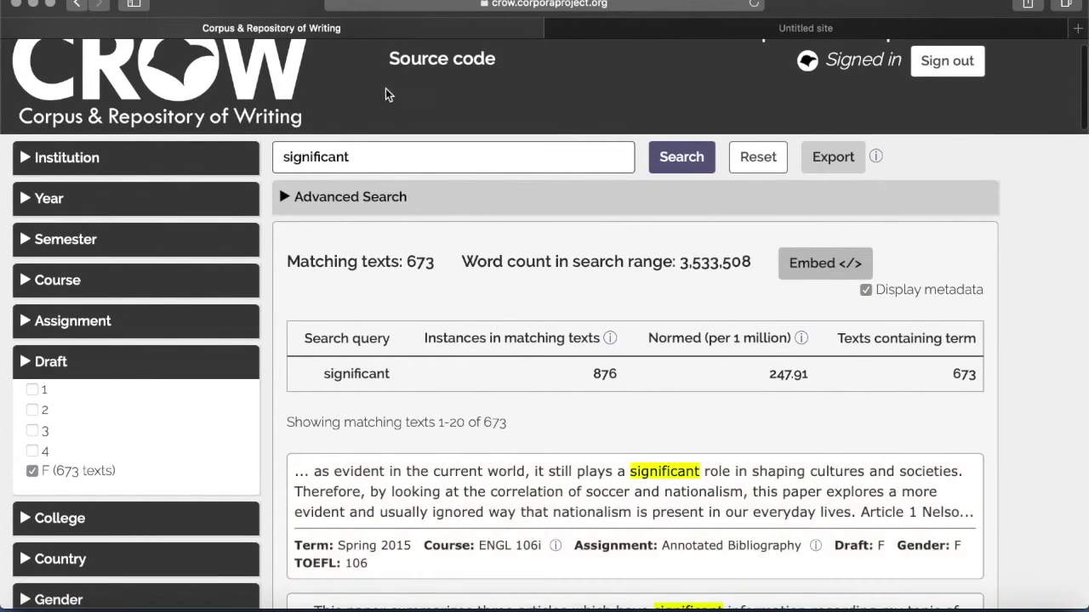
drag(357, 157, 269, 165)
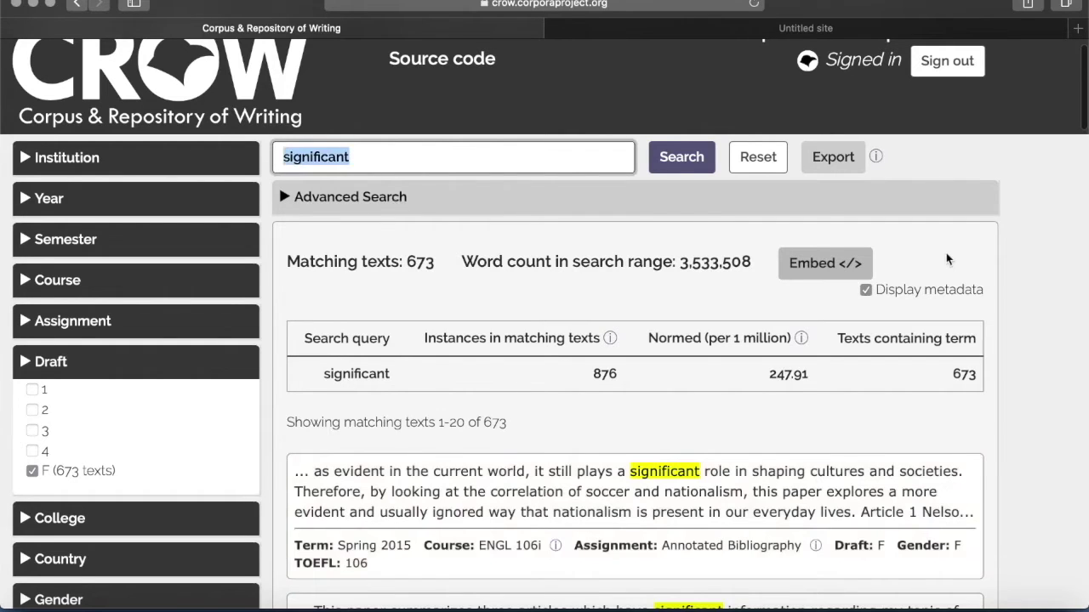
- Search for 'it is important to' and review the 142 matching final-draft texts
text(")
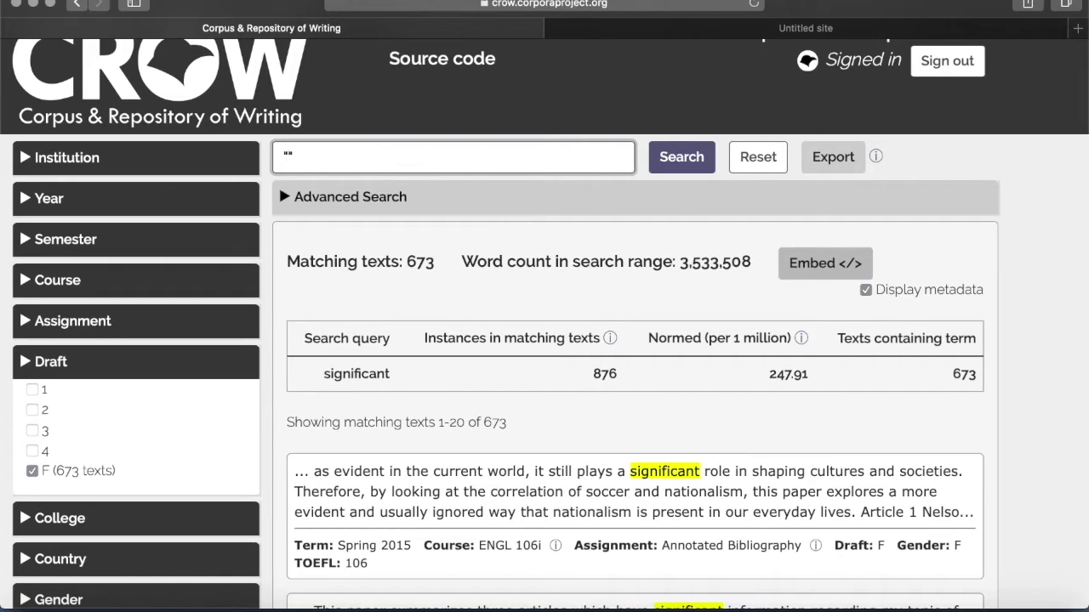
text(it is important to)
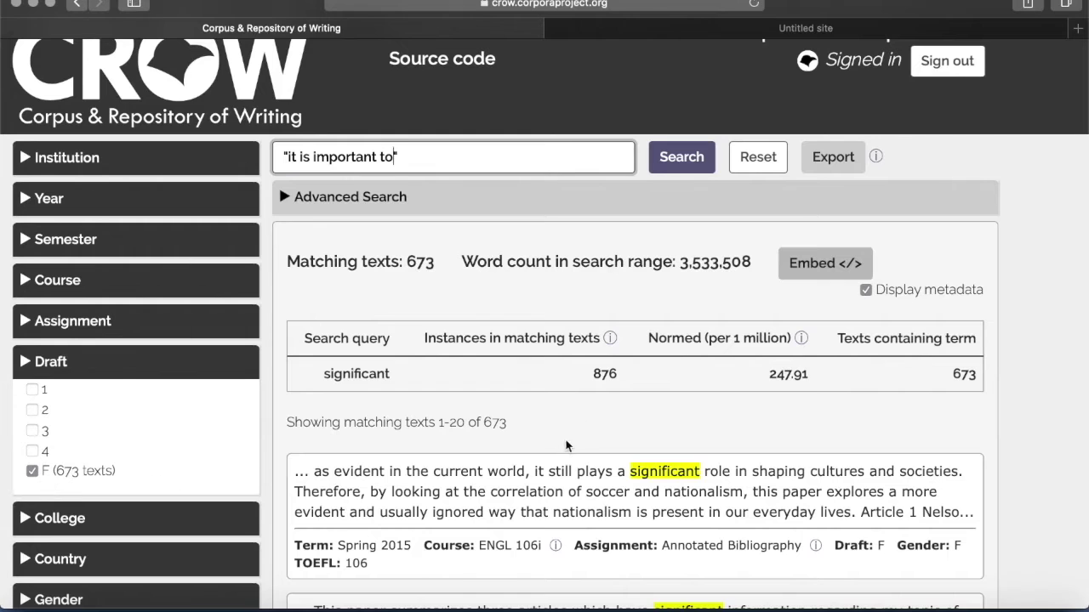
click(678, 161)
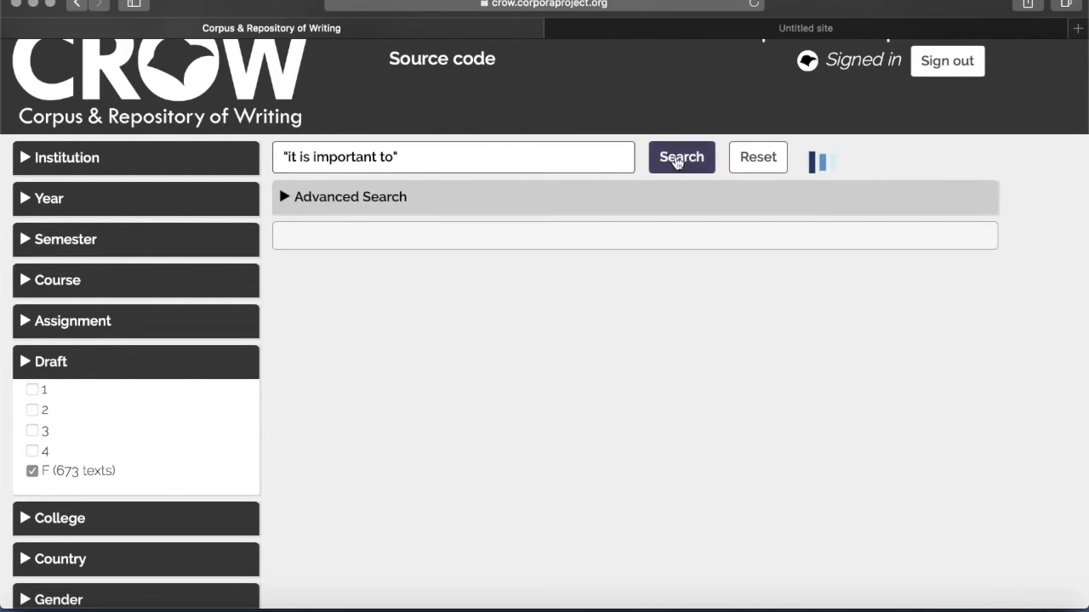
scroll(677, 381, down, 3)
scroll(676, 381, down, 5)
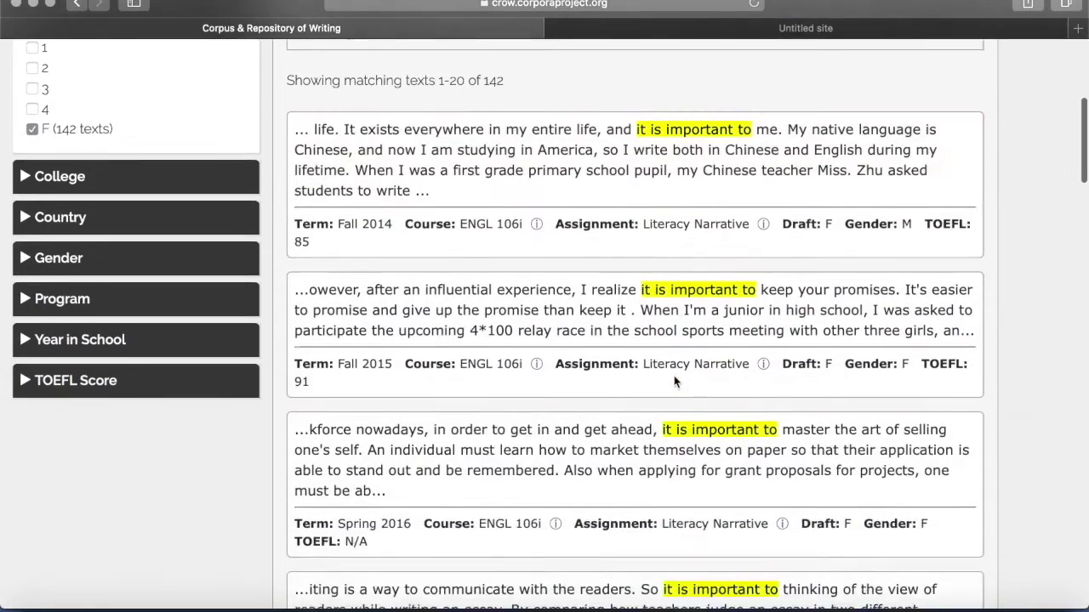
scroll(674, 383, up, 6)
scroll(674, 382, up, 2)
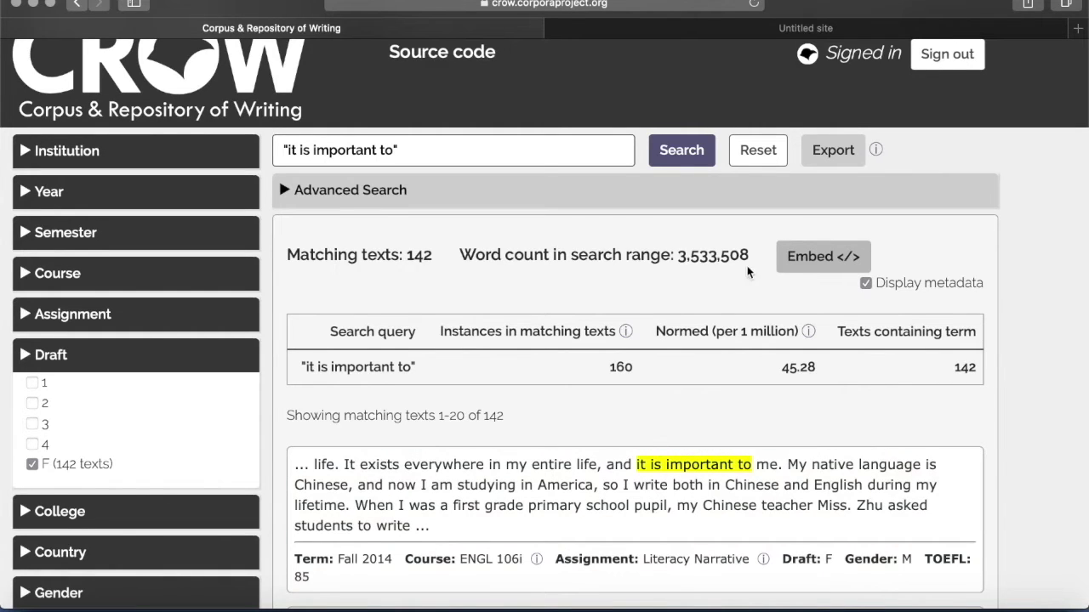
- Copy the results' embed code to the clipboard and switch to the Untitled site
click(809, 266)
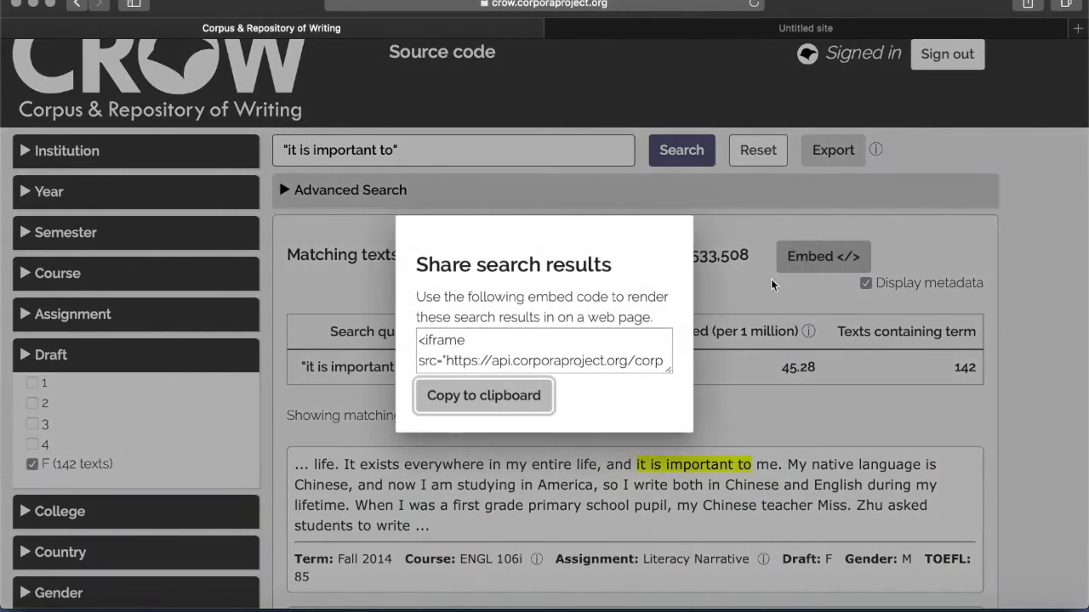
click(489, 404)
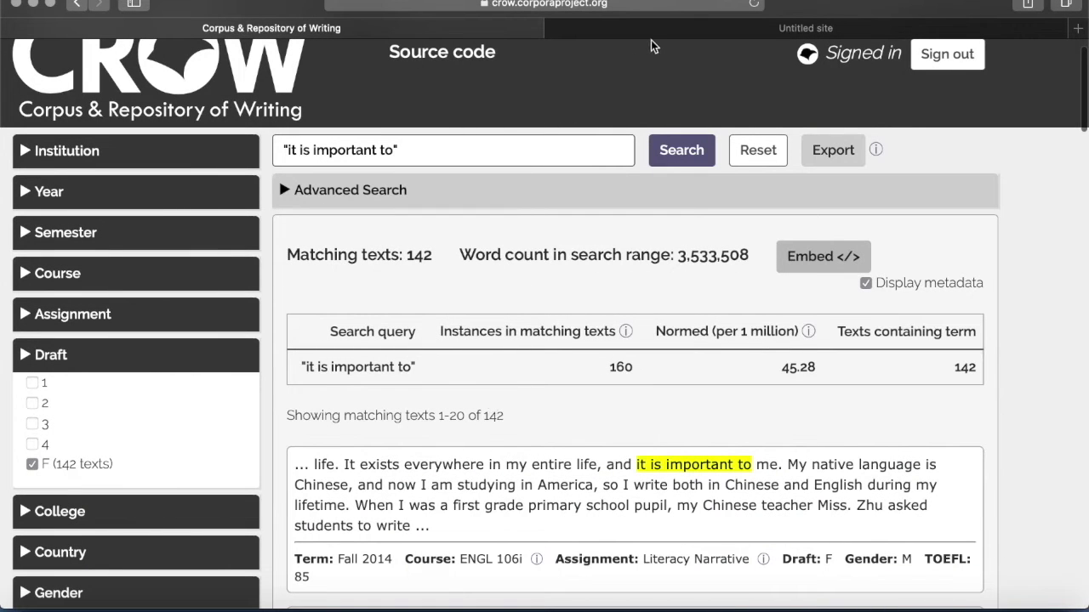
click(686, 34)
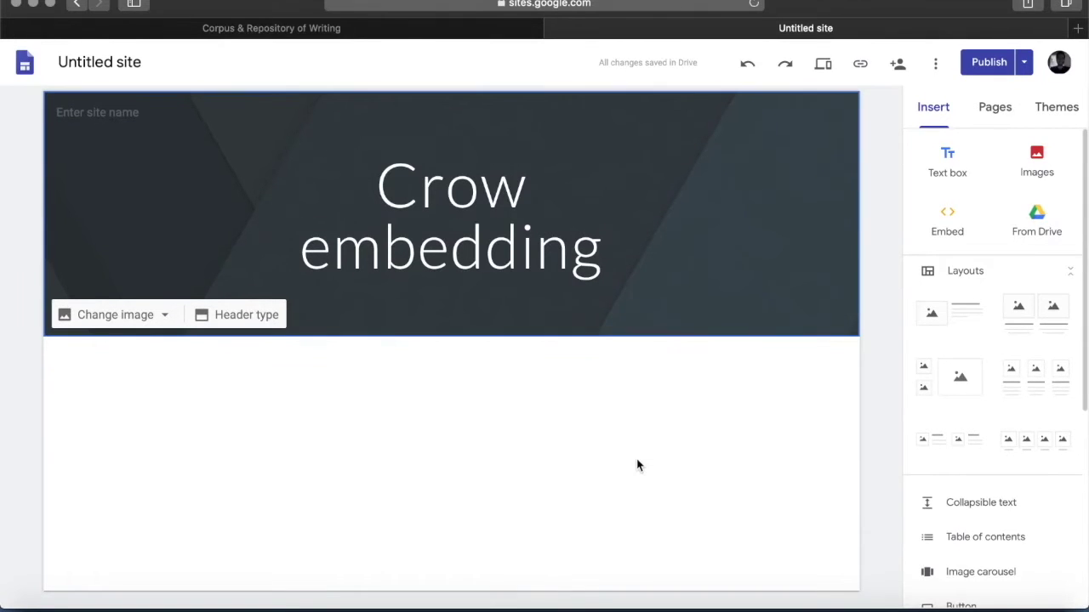
- Embed the pasted CROW iframe code on the Sites page, previewing it before inserting
click(948, 226)
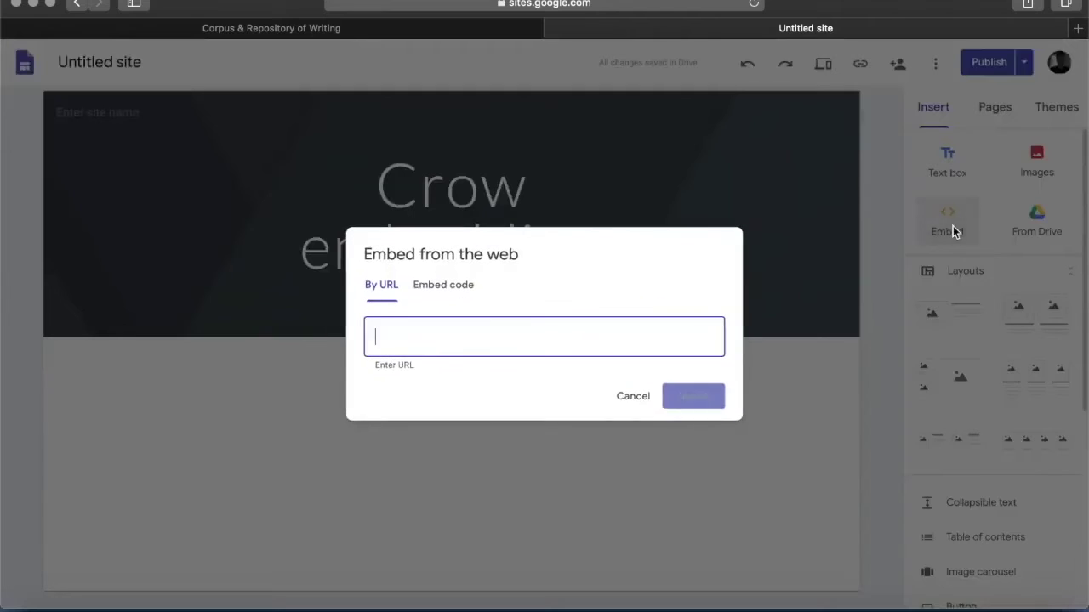
click(440, 294)
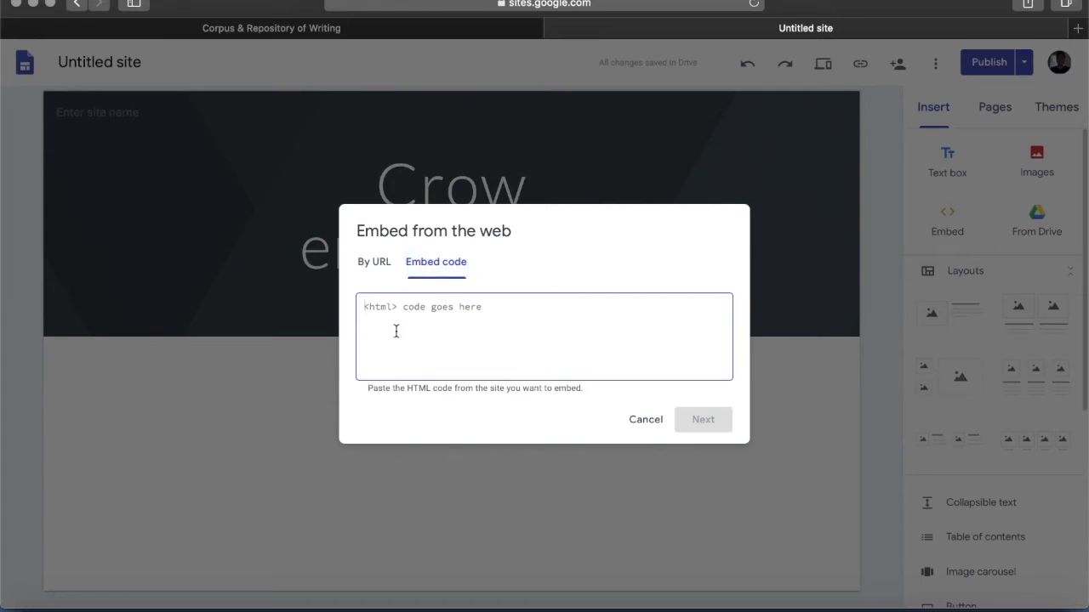
right_click(403, 322)
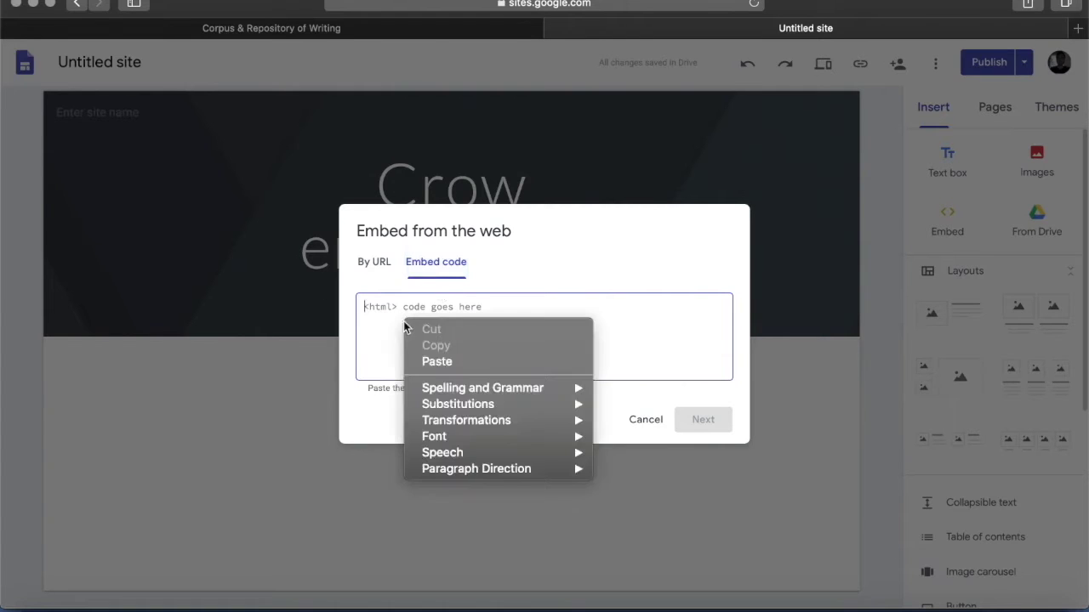
click(430, 367)
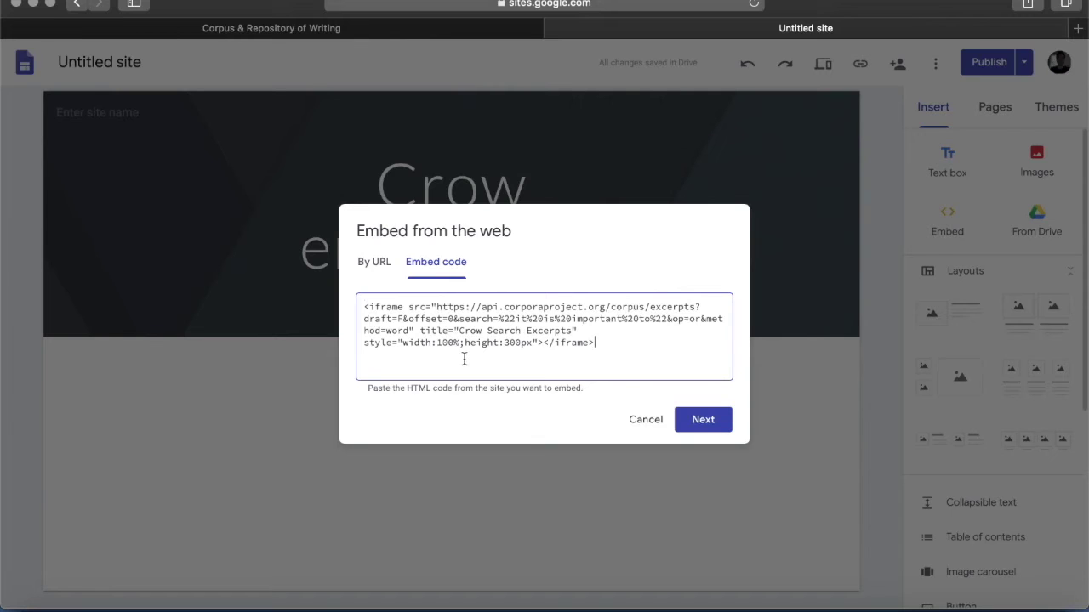
click(705, 432)
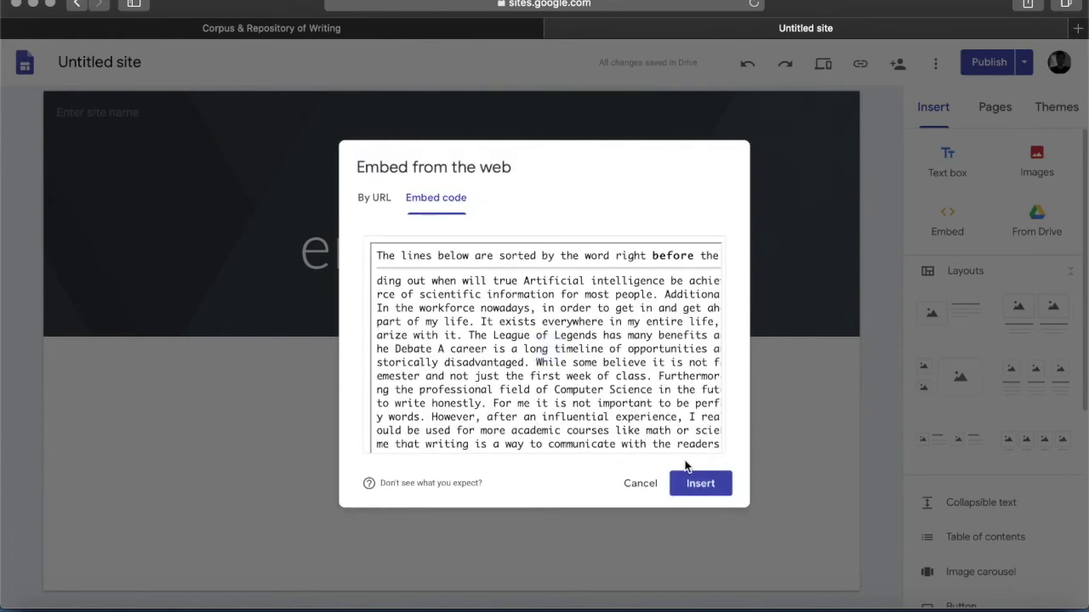
click(700, 491)
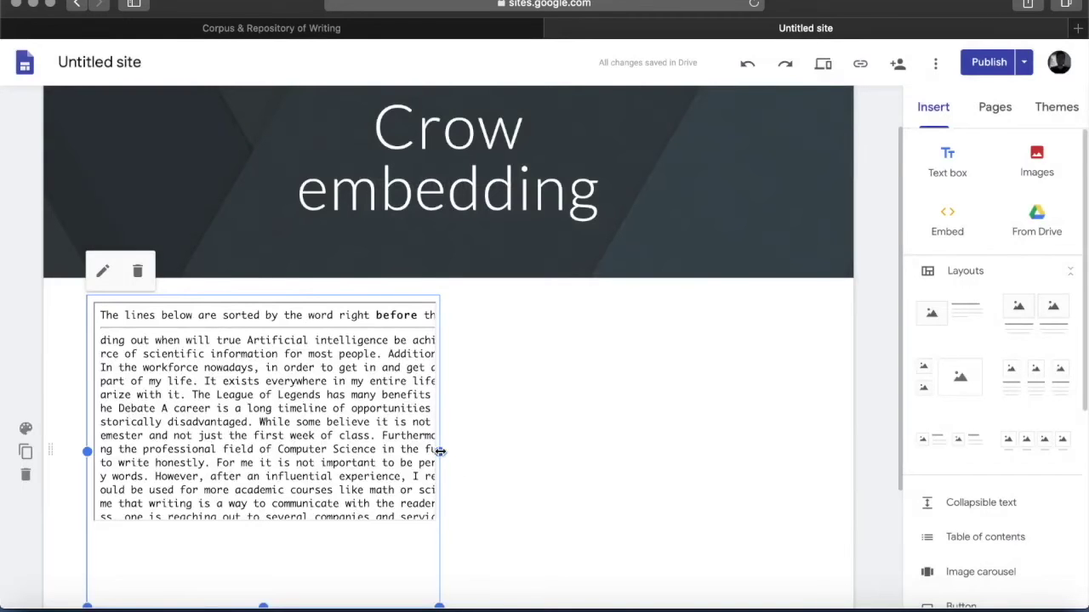
- Stretch the concordance embed to the right page edge, then publish the site
drag(439, 452, 808, 450)
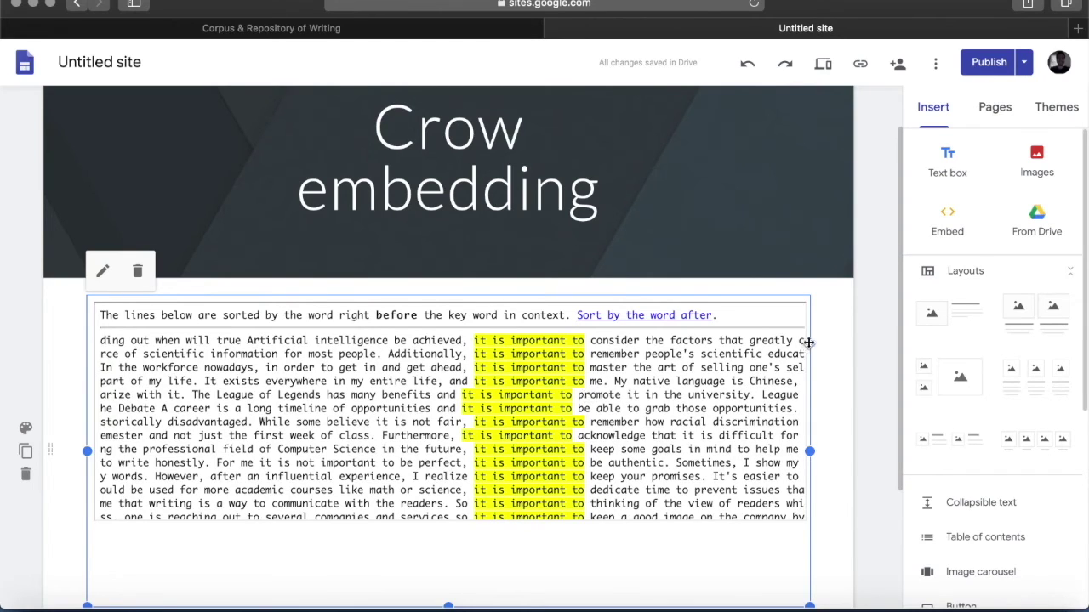
click(988, 65)
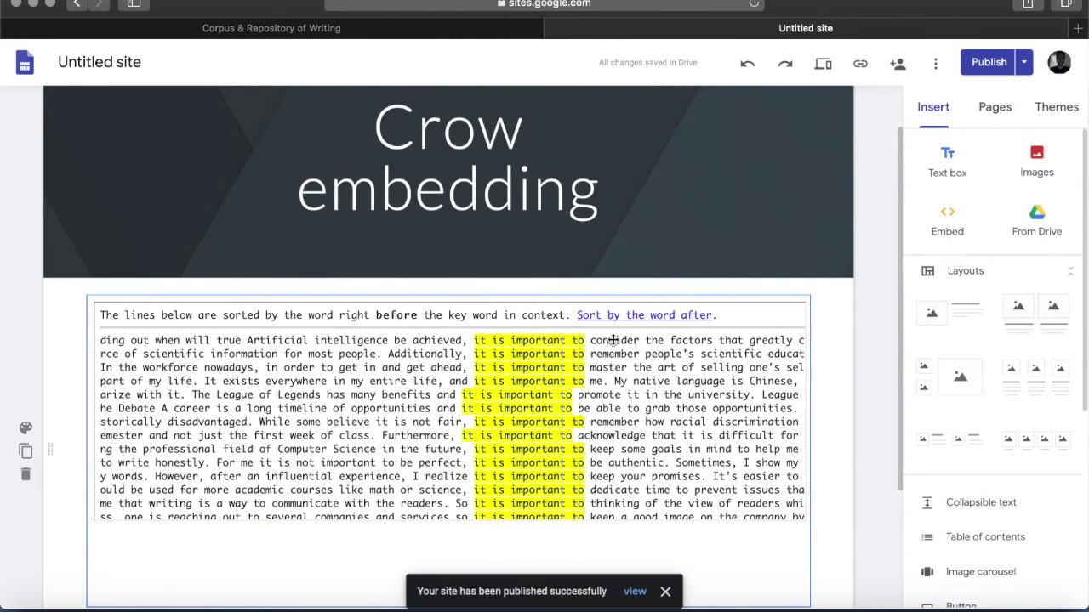
- View the published site in a new tab and sort the concordance by the following word
click(1025, 68)
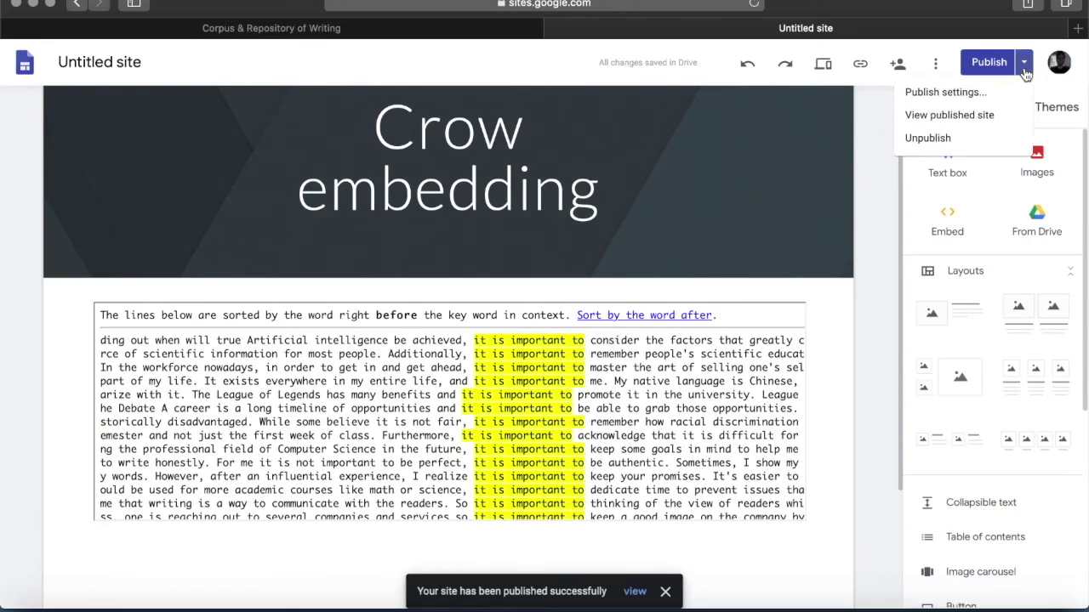
click(989, 119)
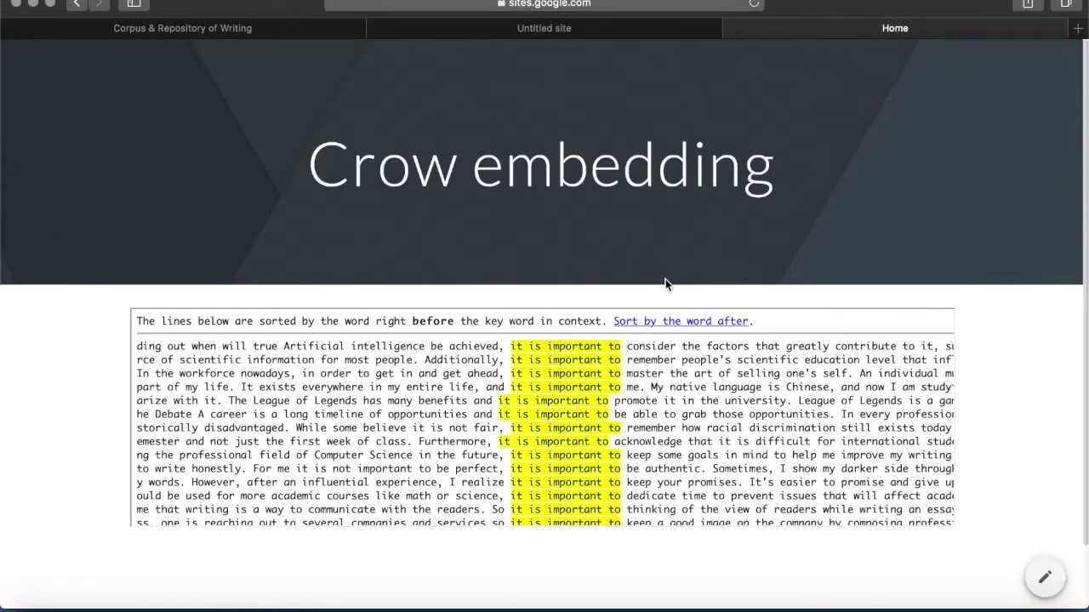
scroll(665, 285, down, 1)
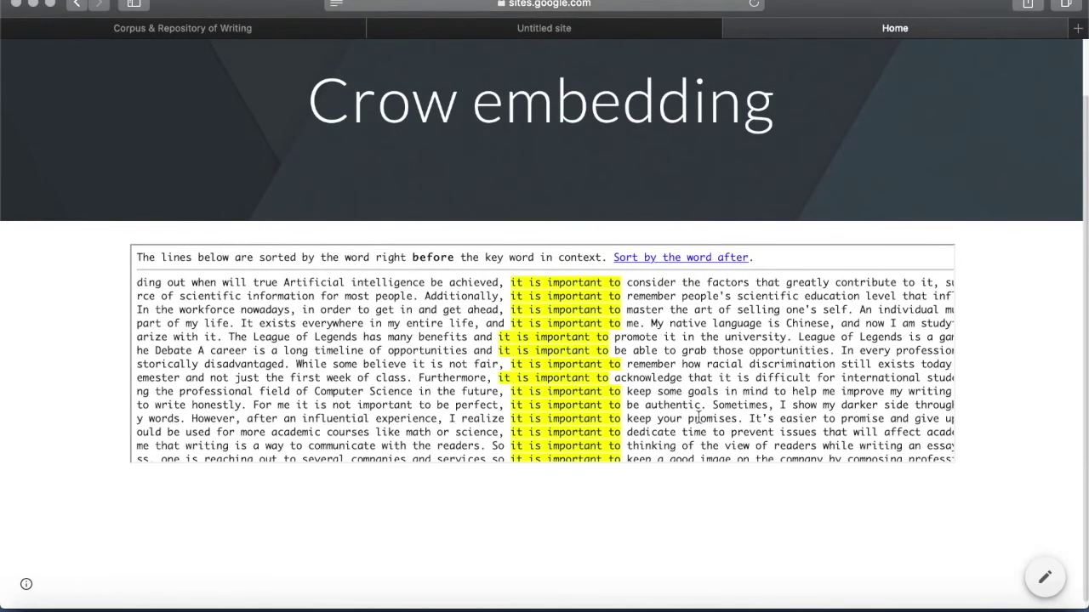
scroll(660, 395, down, 3)
scroll(660, 394, up, 3)
scroll(660, 395, down, 3)
scroll(660, 396, up, 3)
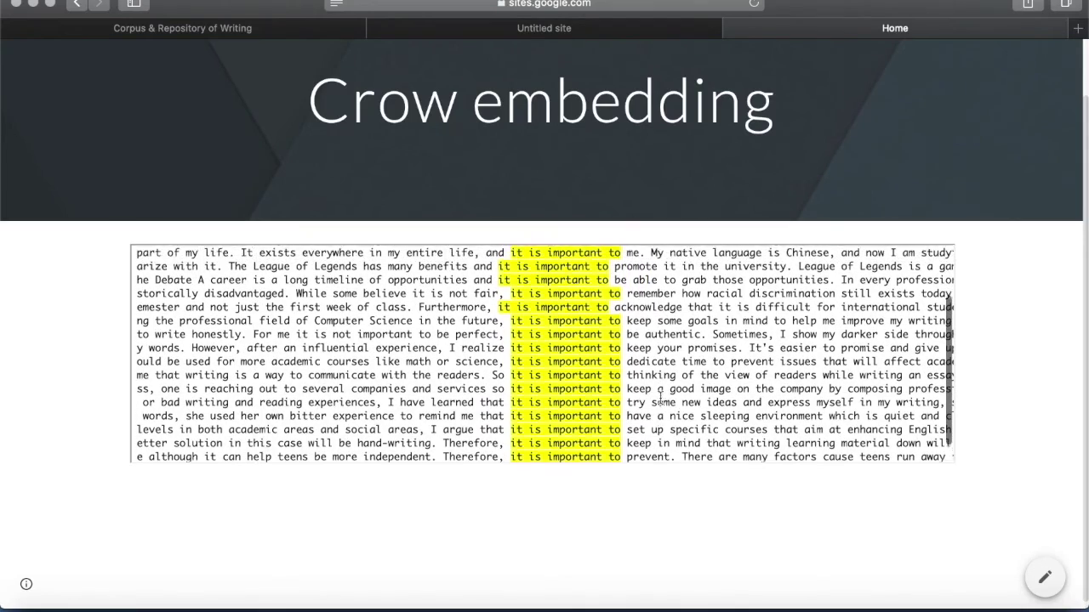
scroll(660, 396, down, 3)
scroll(660, 394, up, 2)
scroll(660, 395, up, 1)
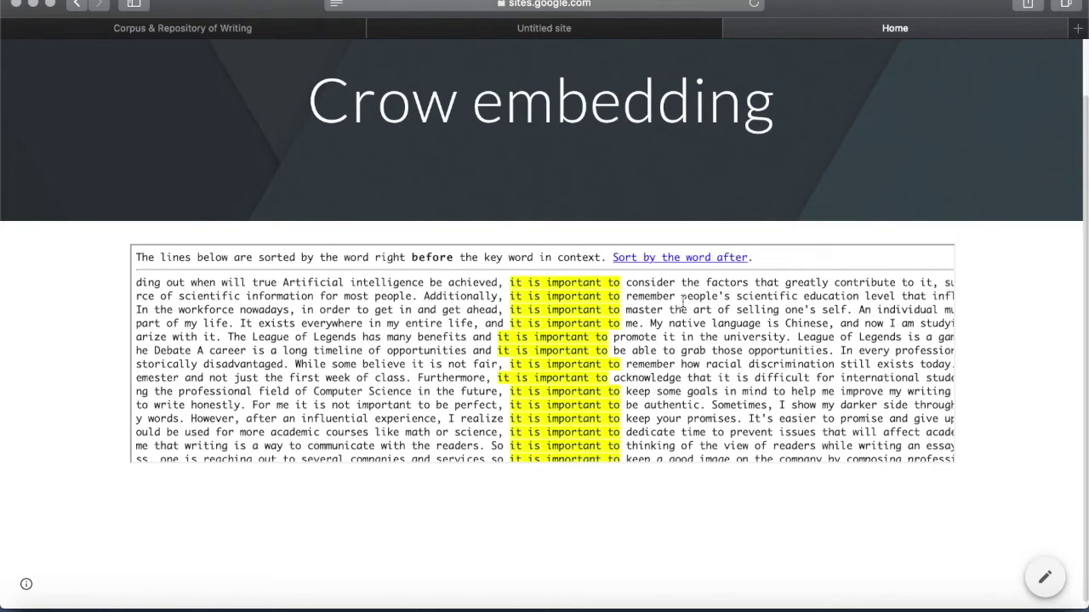
click(728, 262)
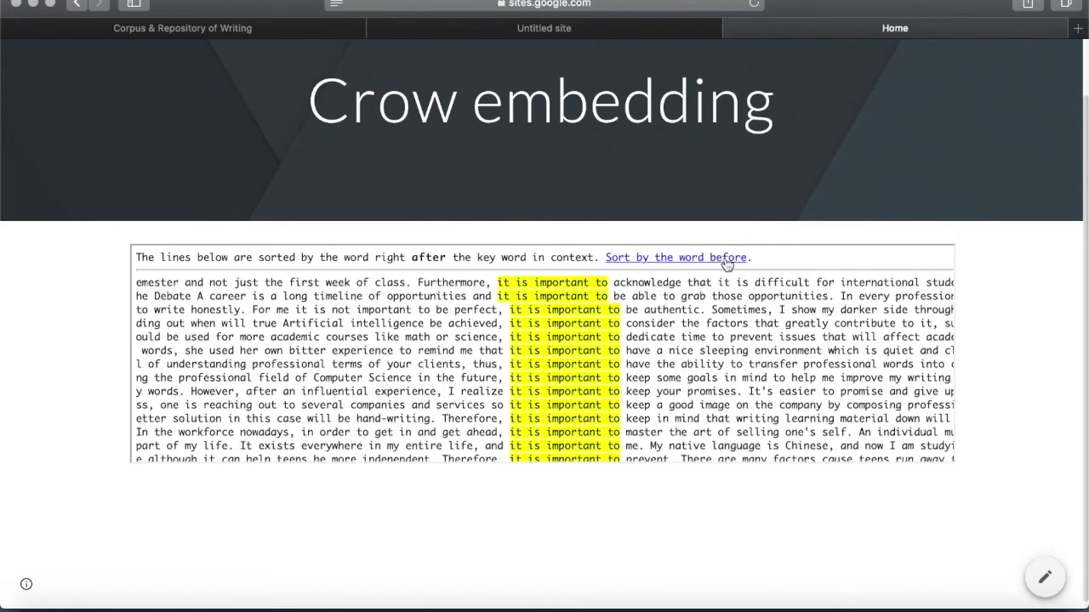
- Toggle concordance sorting between word before and word after, finishing sorted by word before
click(713, 258)
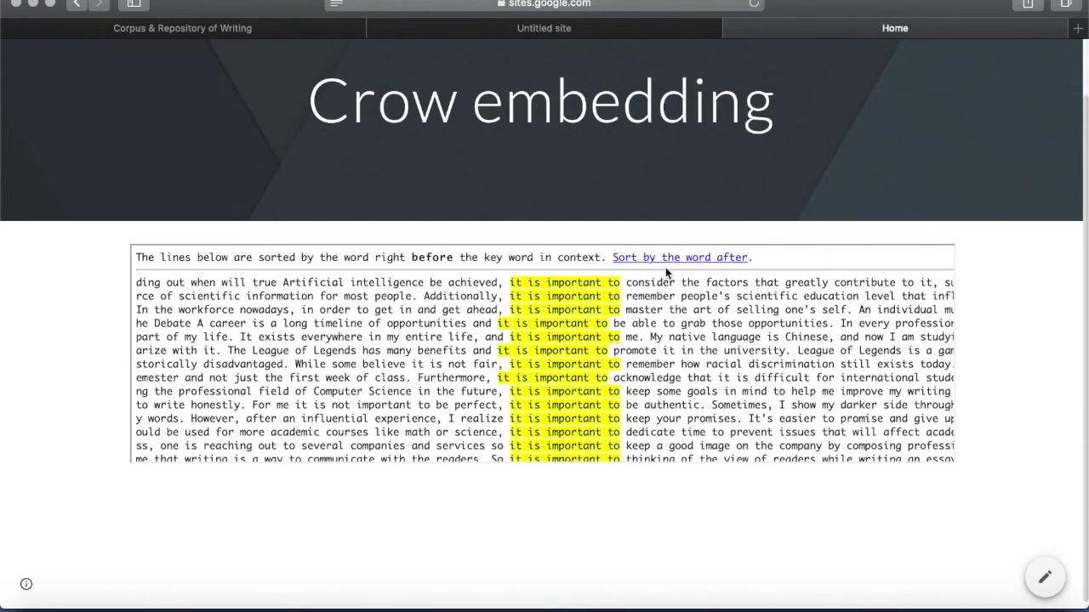
click(667, 258)
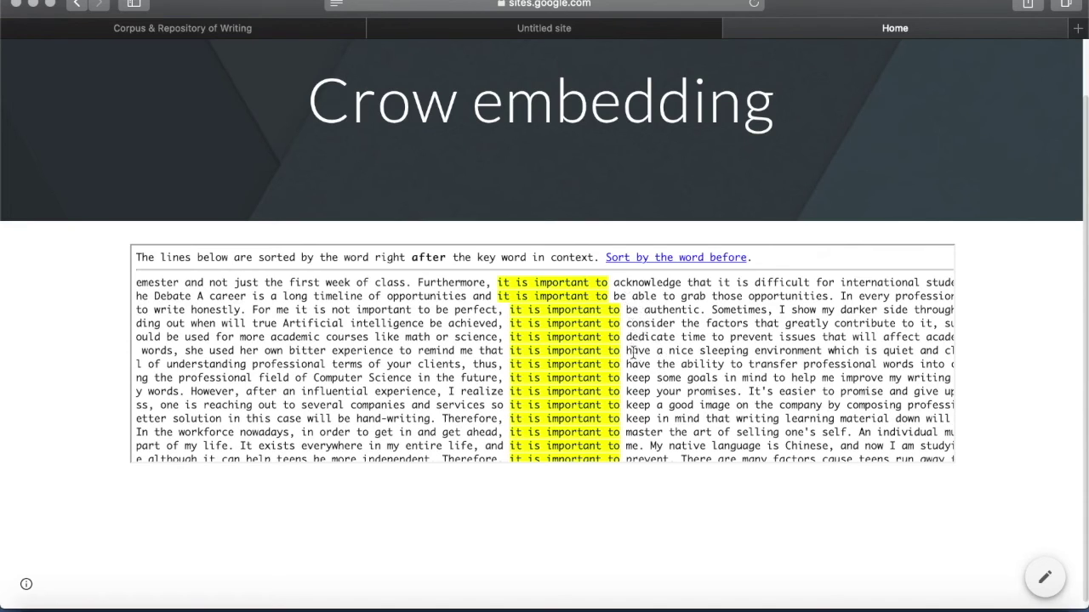
scroll(645, 421, down, 3)
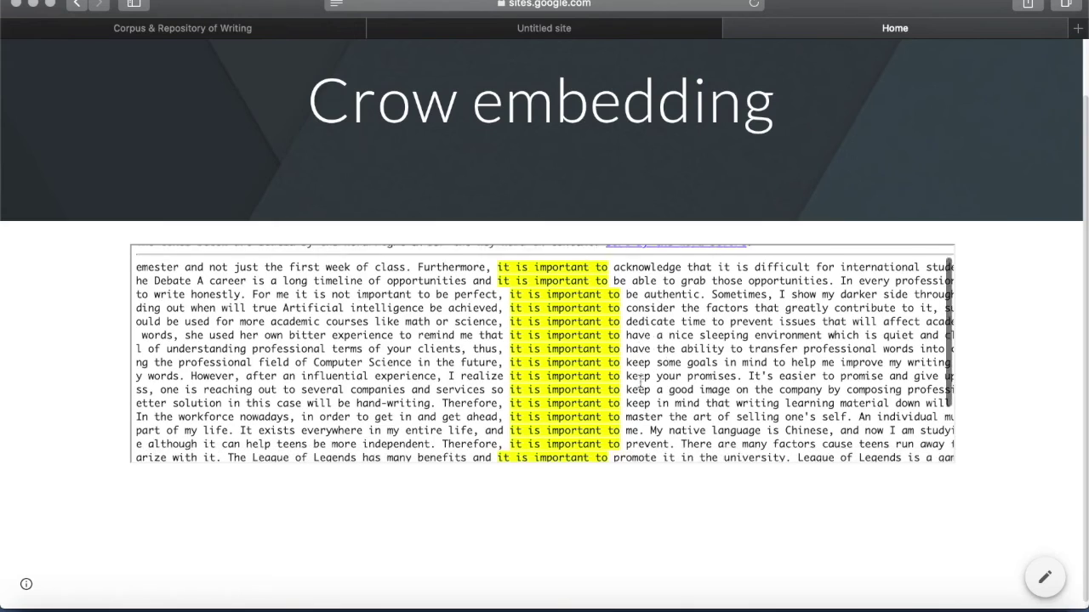
scroll(652, 397, up, 1)
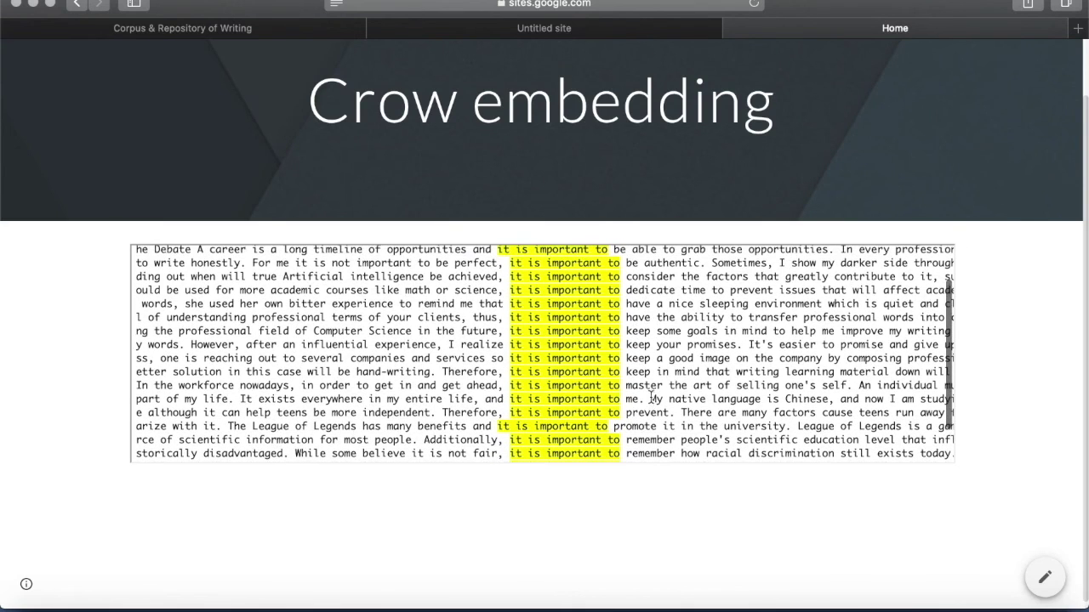
scroll(654, 399, down, 3)
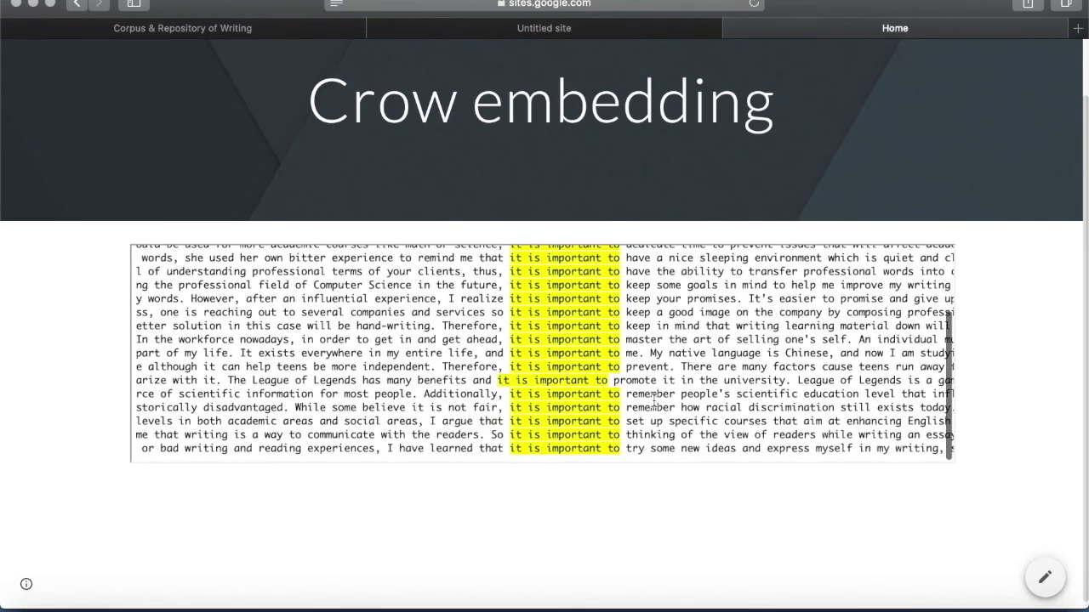
scroll(652, 401, up, 4)
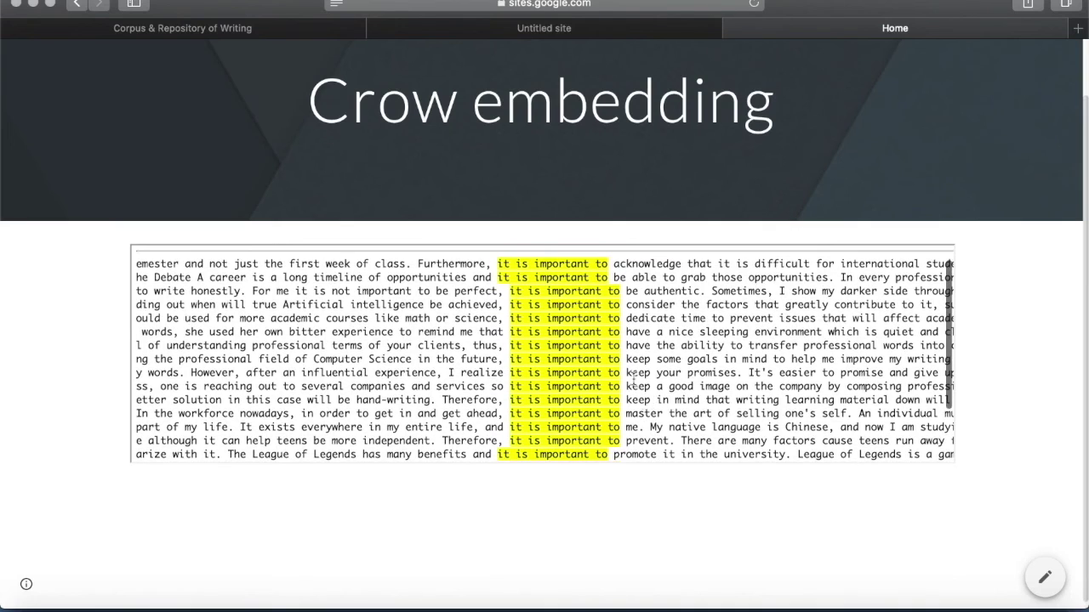
scroll(655, 383, up, 1)
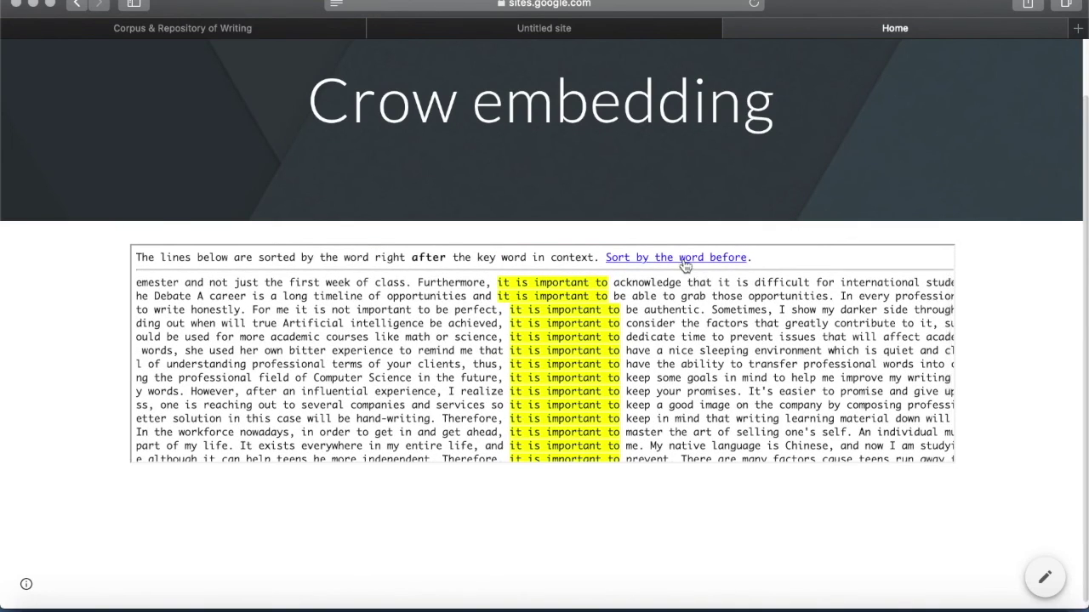
click(683, 259)
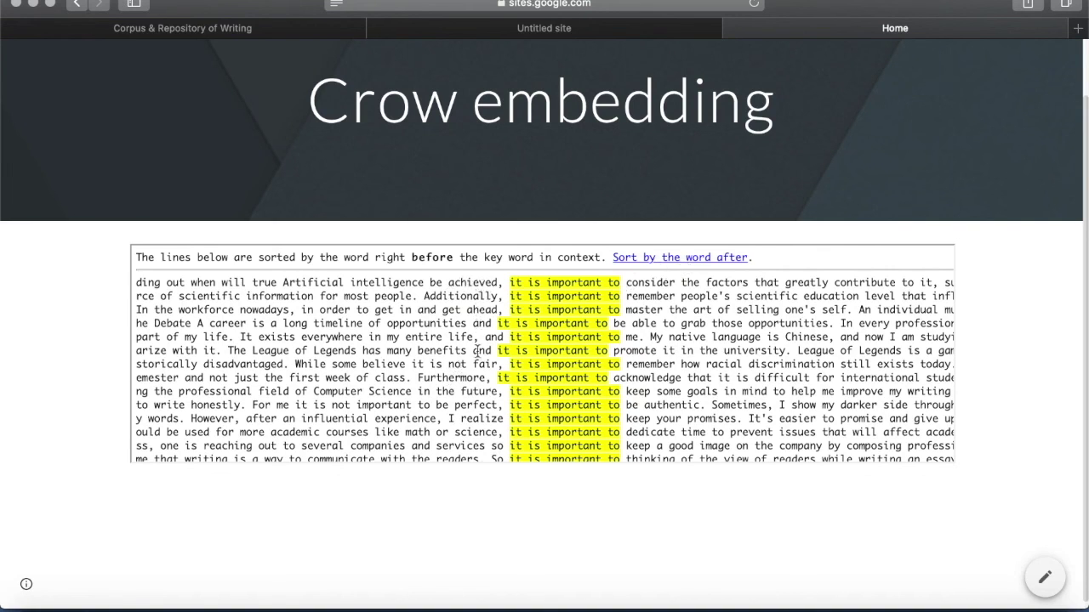
scroll(475, 368, down, 3)
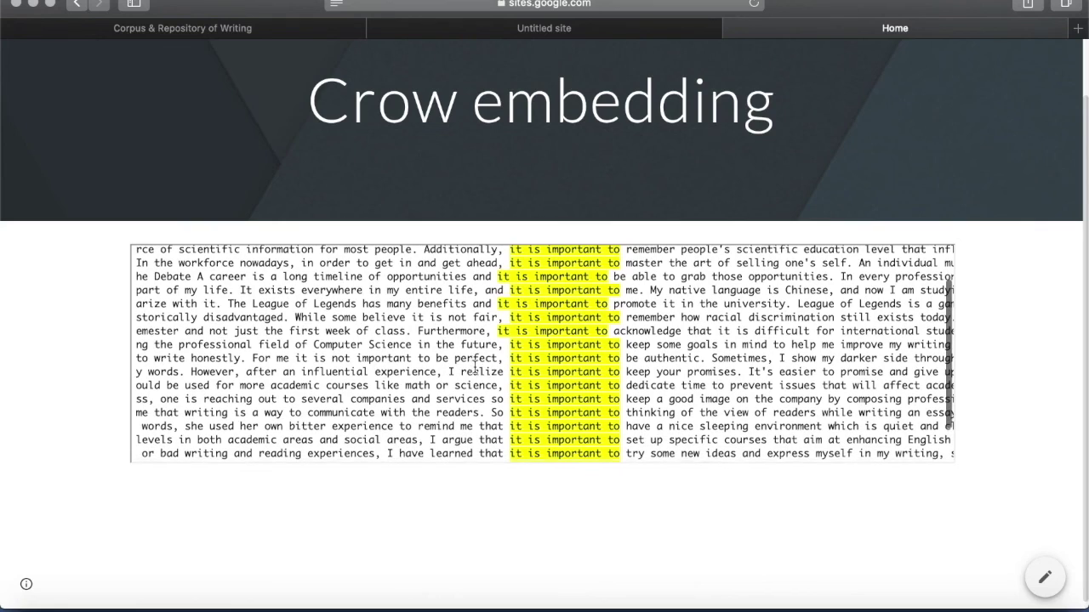